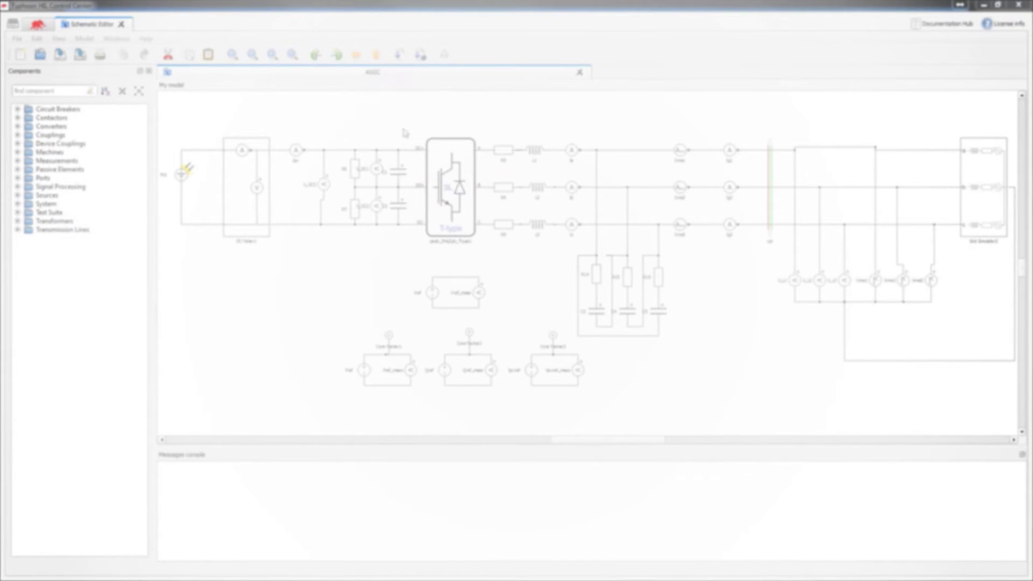
Start a new test suite project named 'PV Controller' and add a description
left_click(40, 27)
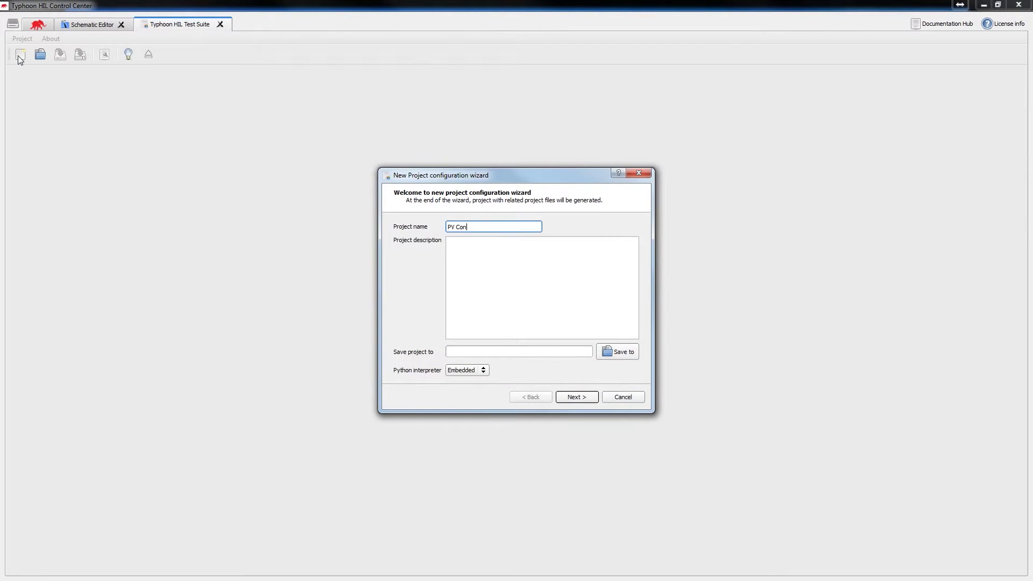
type("ler")
key("Tab")
type("Descripti")
Save the PV Controller project file in the Model folder and finish the project setup
left_click(615, 355)
left_click(424, 242)
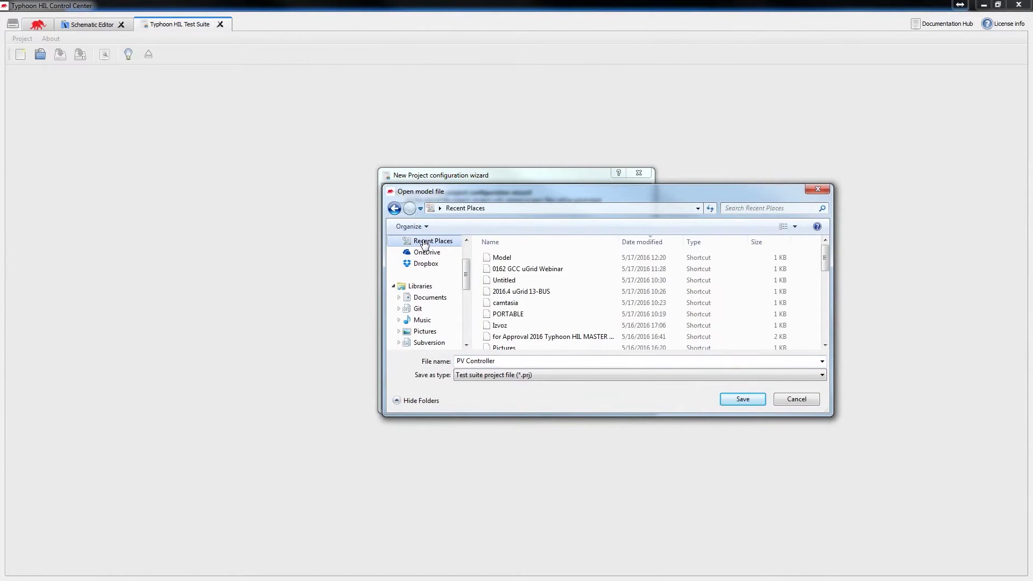
double_click(503, 258)
left_click(751, 401)
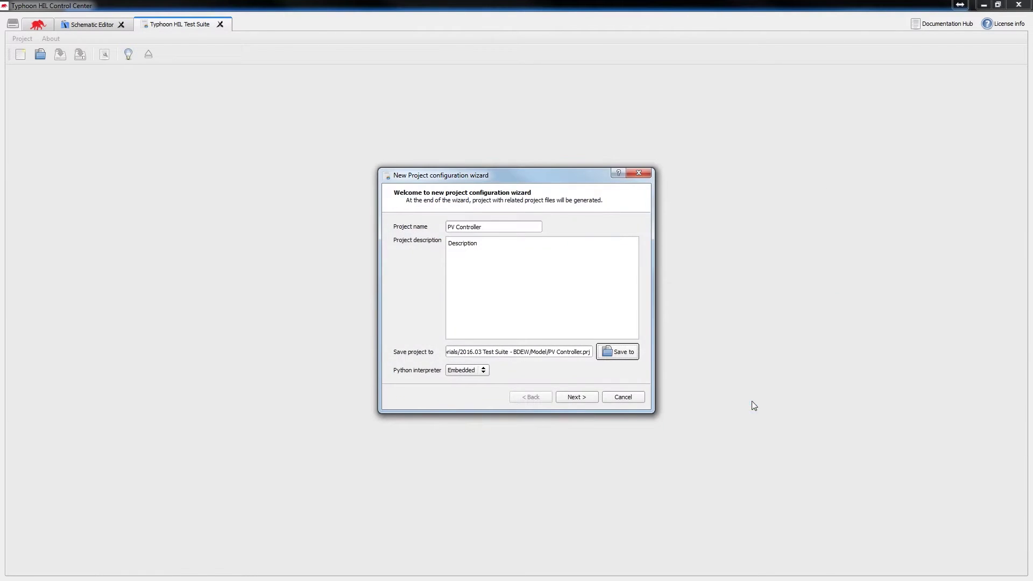
left_click(580, 397)
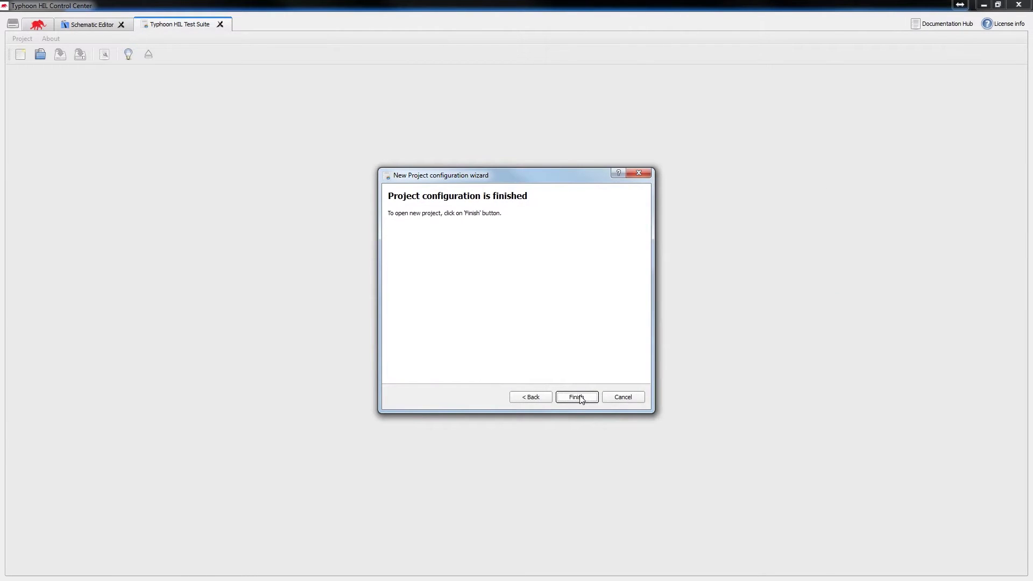
left_click(577, 397)
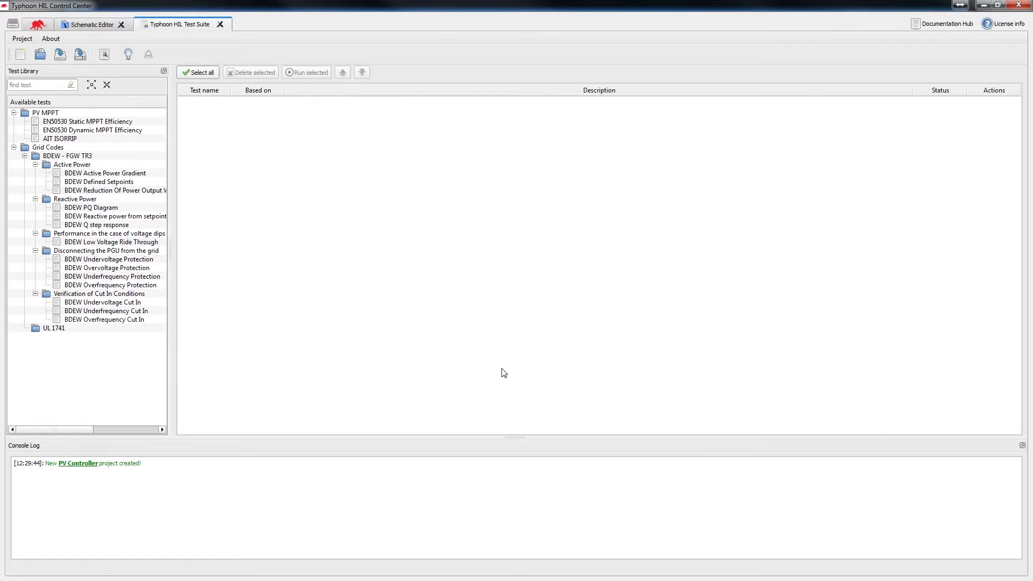
Open the test configuration wizard for BDEW Low Voltage Ride Through from the Test Library
left_click(148, 243)
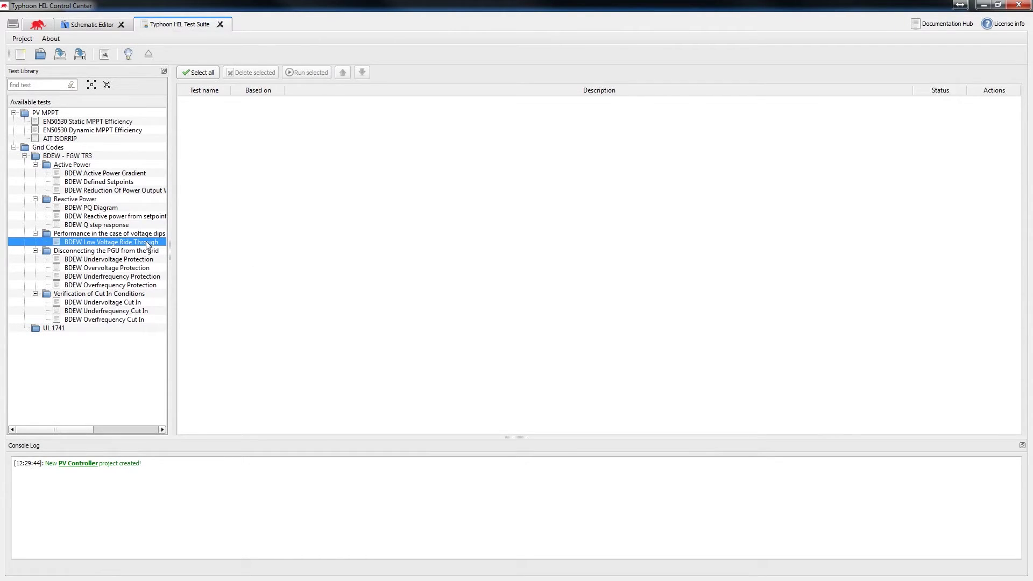
double_click(161, 243)
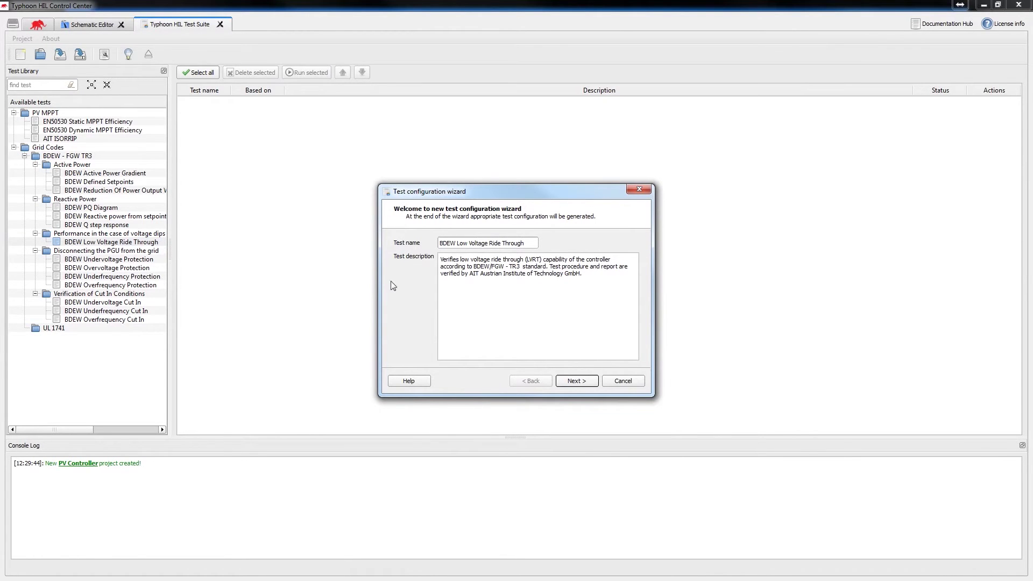
Load the ASGC.tse schematic from the Model folder as the test's model
left_click(594, 380)
left_click(648, 311)
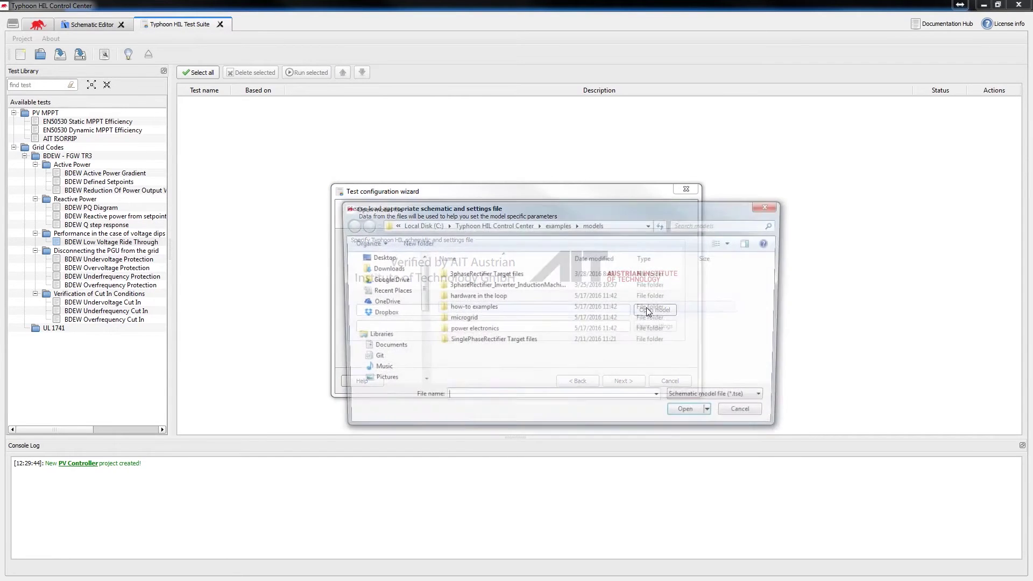
left_click(385, 291)
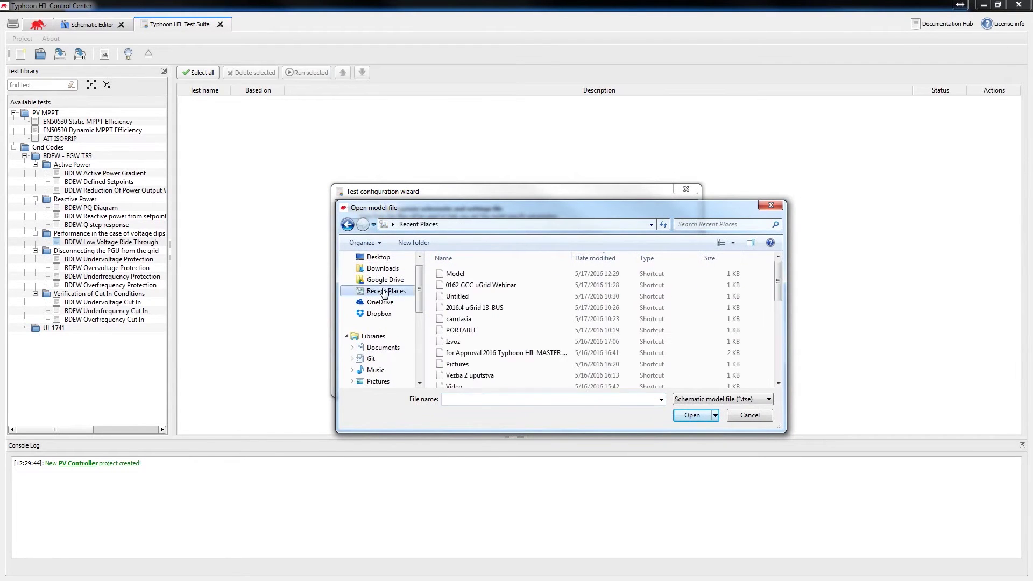
double_click(453, 274)
left_click(454, 296)
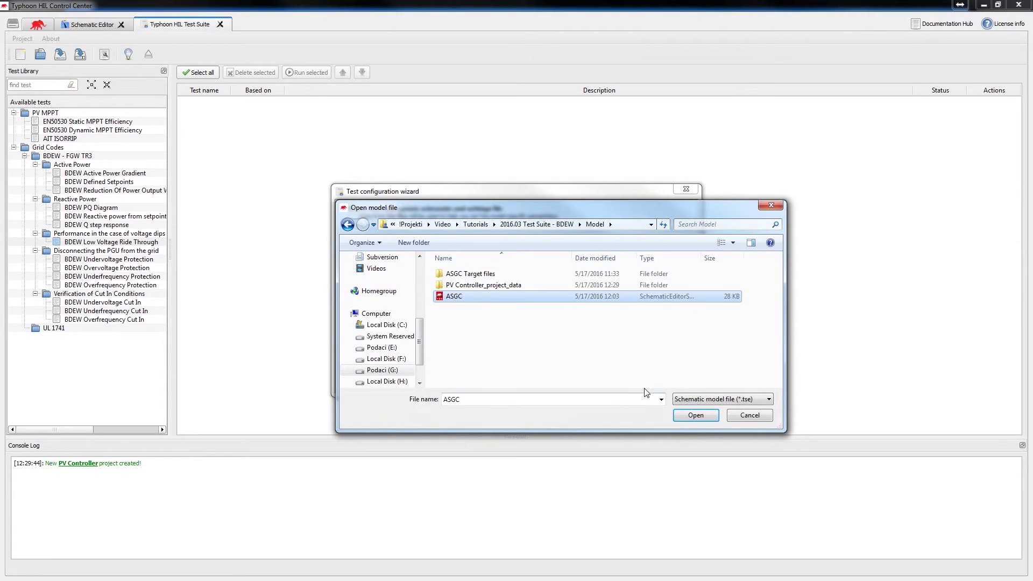
left_click(695, 415)
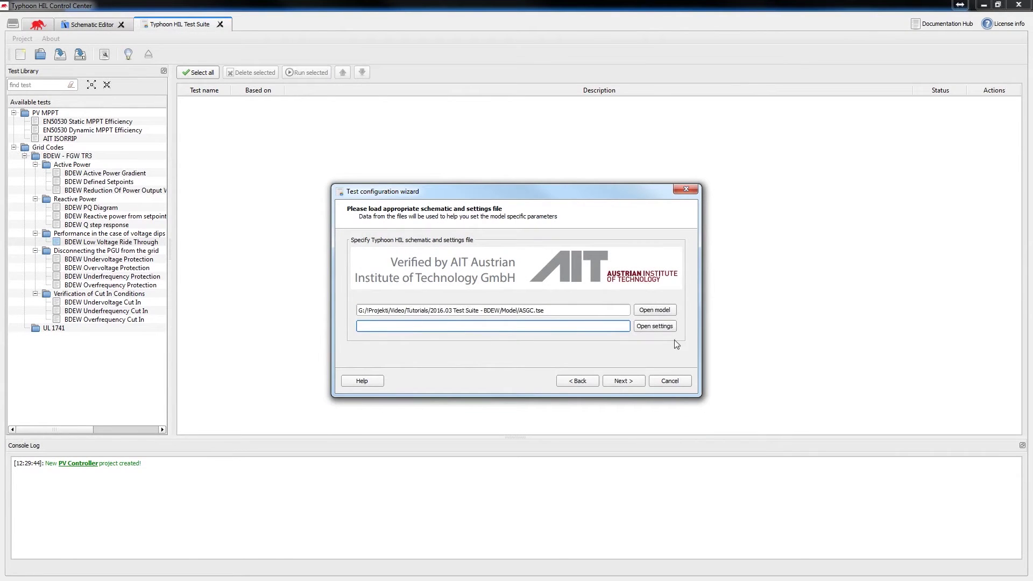
Load settings.runx as the LVRT test's settings file
left_click(663, 326)
left_click(476, 300)
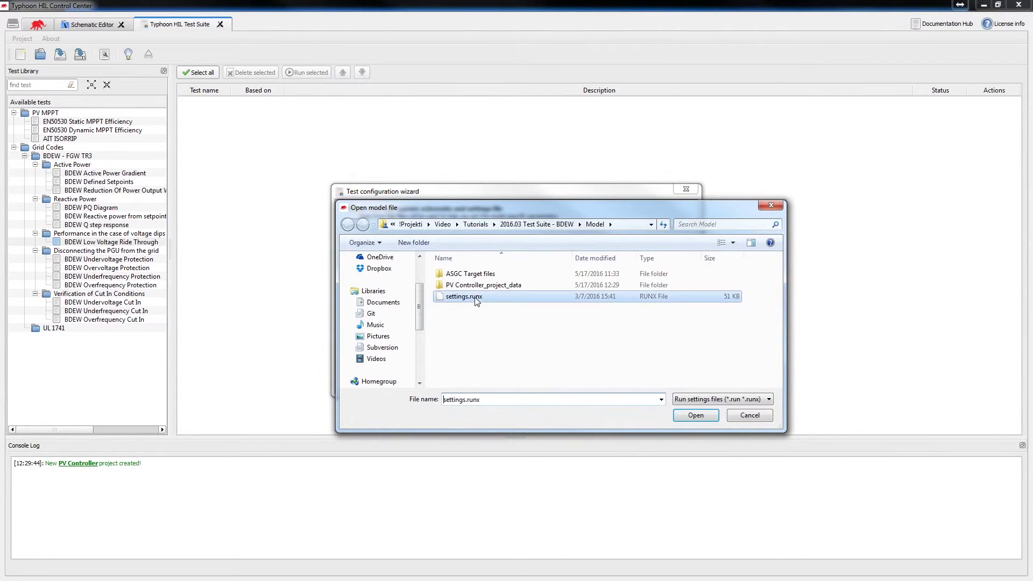
left_click(696, 416)
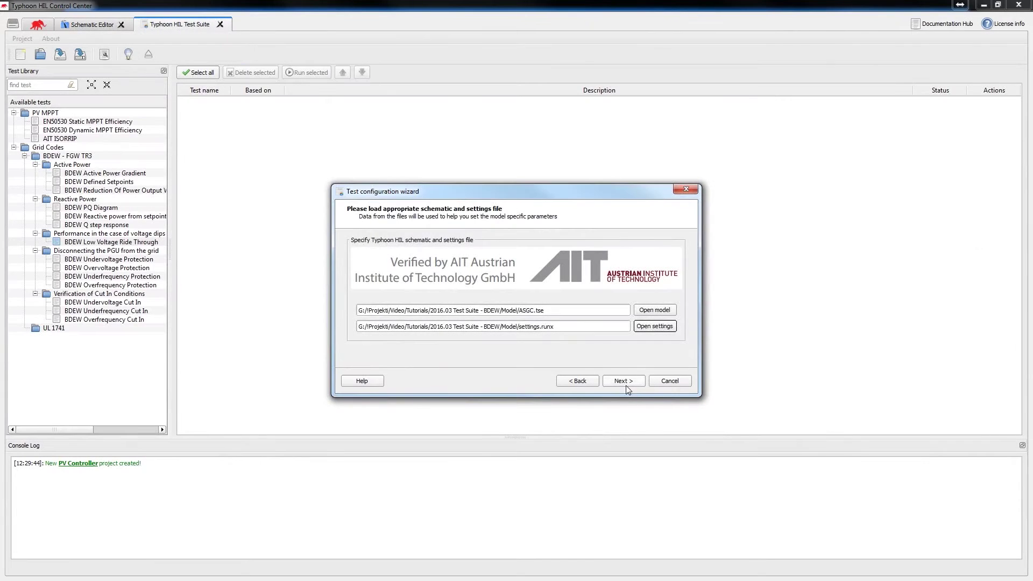
Set the equipment rated power to 34.5 kW
left_click(623, 382)
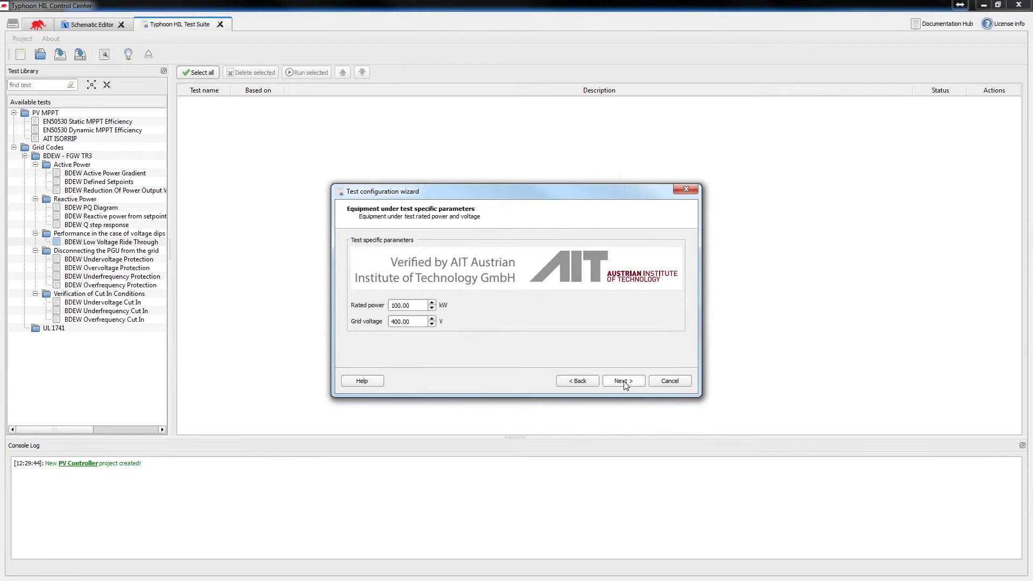
left_click_drag(424, 305, 331, 308)
type("34.5")
Switch the test mode to Development and accept the disclaimer
left_click(623, 381)
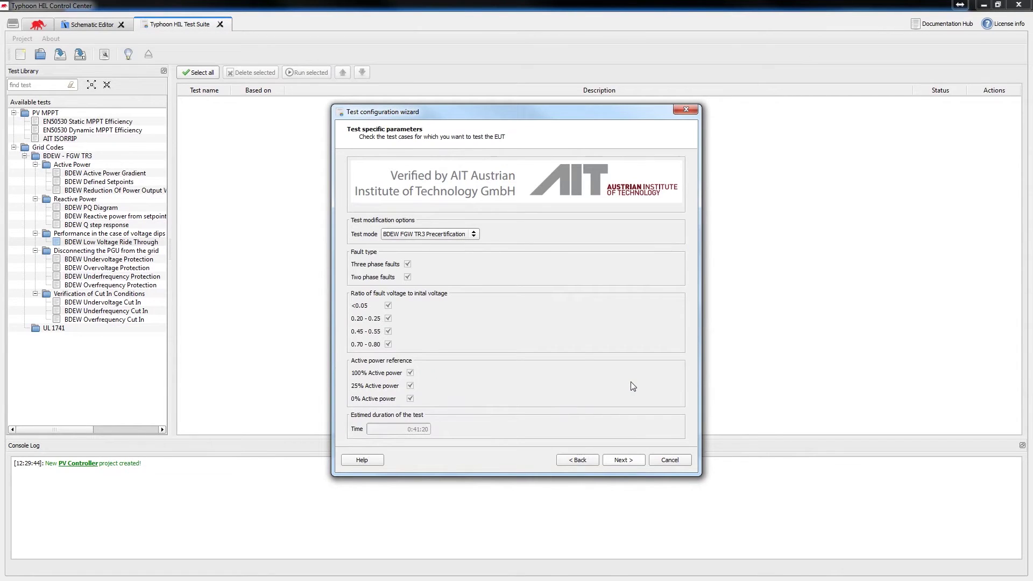
left_click(469, 236)
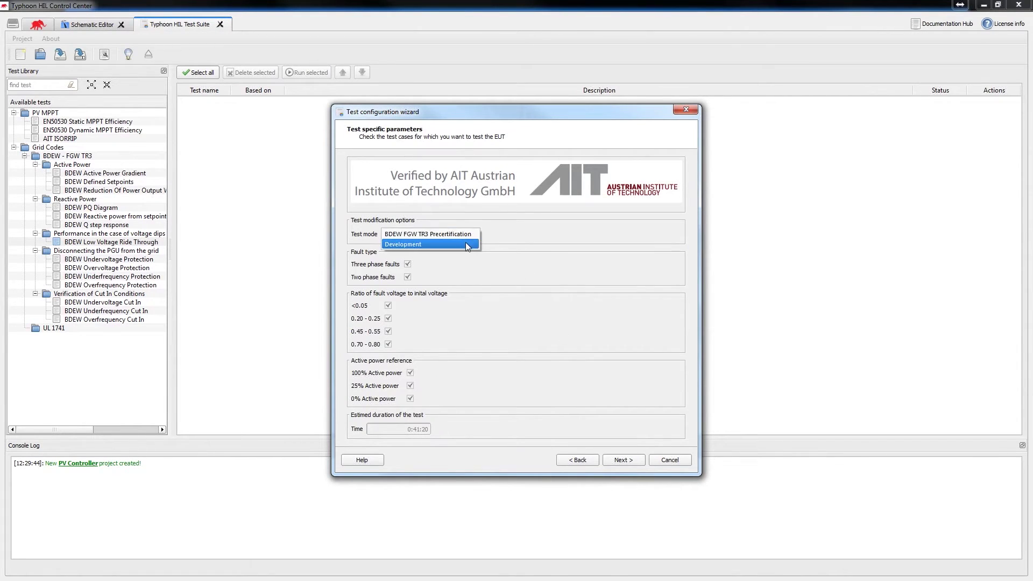
left_click(466, 244)
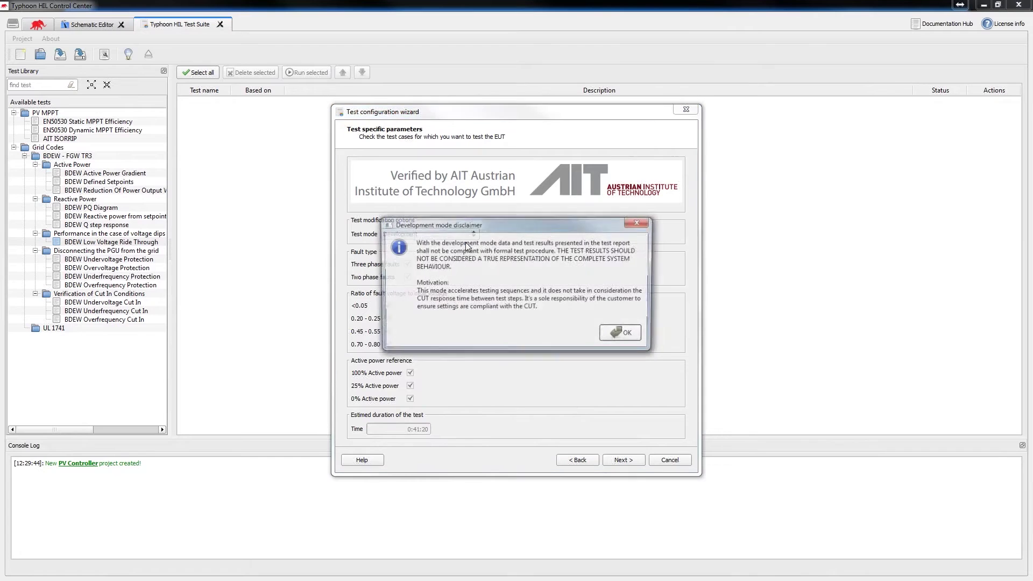
left_click(628, 336)
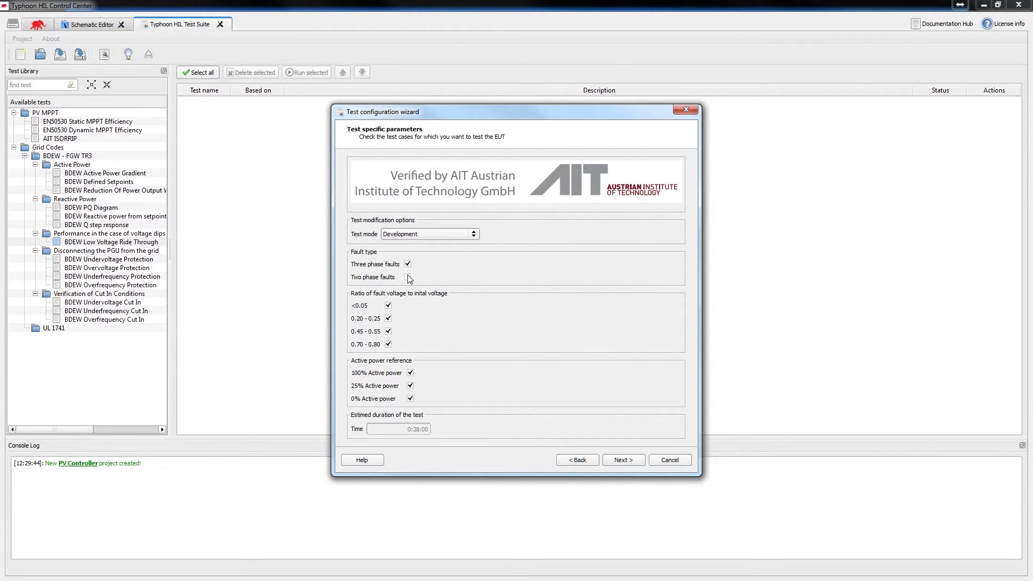
Drop the <0.05 and 0.20-0.25 voltage ratio cases and the 25% active power case
left_click(388, 306)
left_click(388, 318)
left_click(410, 386)
left_click(621, 460)
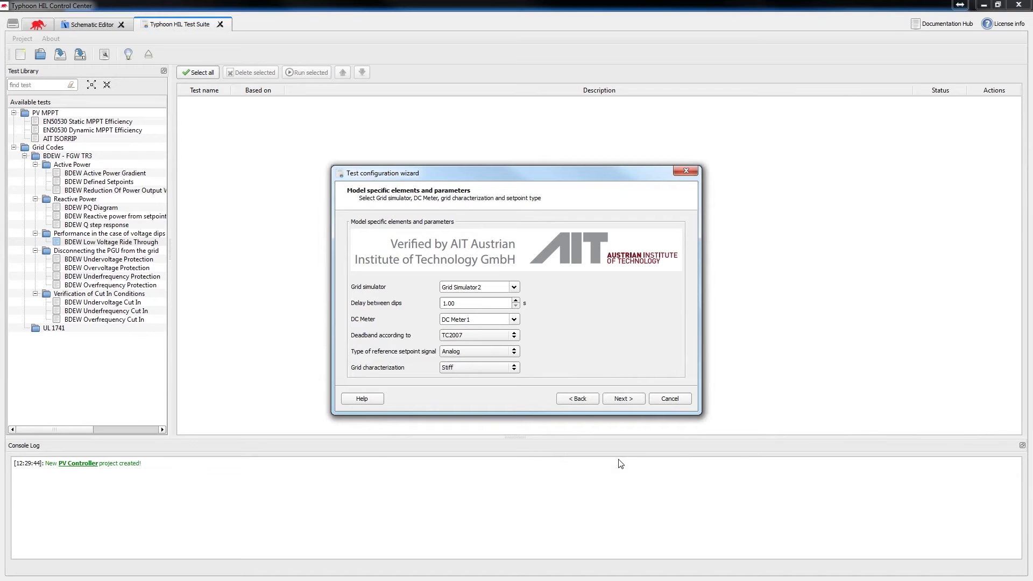
Set the delay between dips to 10 s
double_click(473, 303)
type("10")
key("Return")
Assign analog output 3 to the active-power setpoint and 11 to reactive power
left_click(626, 398)
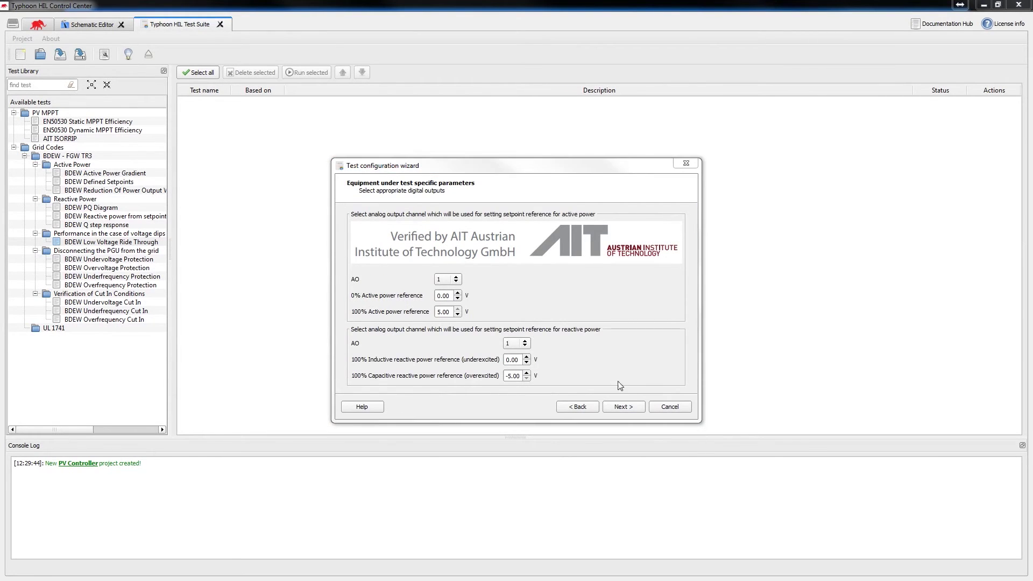
left_click(454, 280)
left_click(455, 280)
left_click(524, 343)
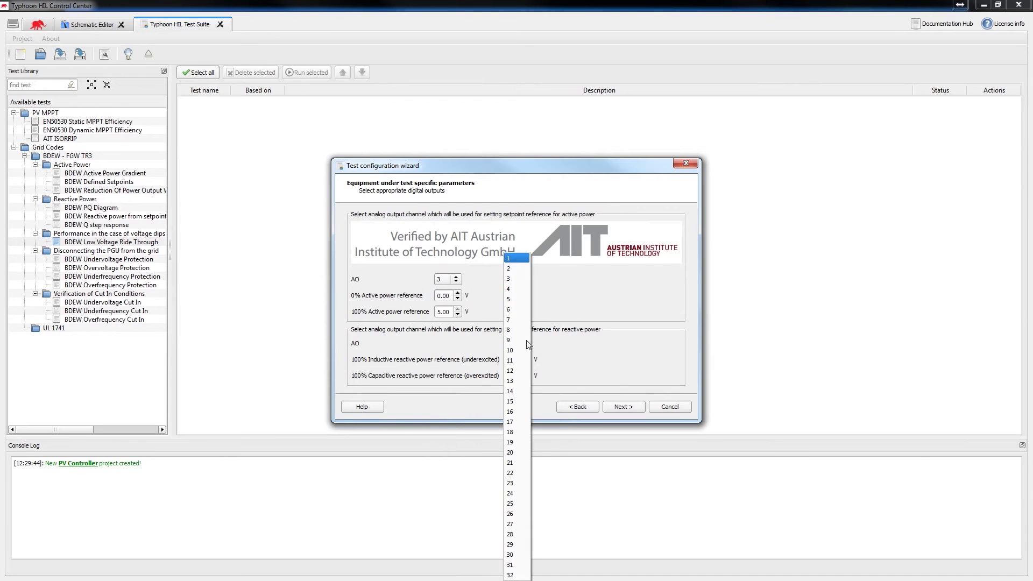
left_click(517, 360)
Set the reactive-power references to -5.00 V inductive and 5.00 V capacitive
double_click(518, 361)
type("-5.00")
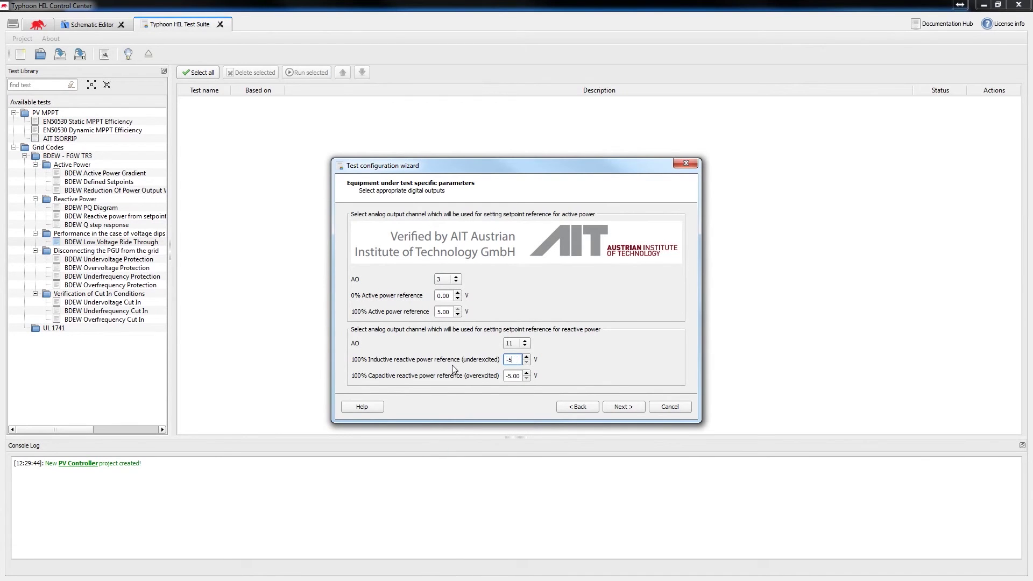
key("Tab")
type("5.00")
key("Tab")
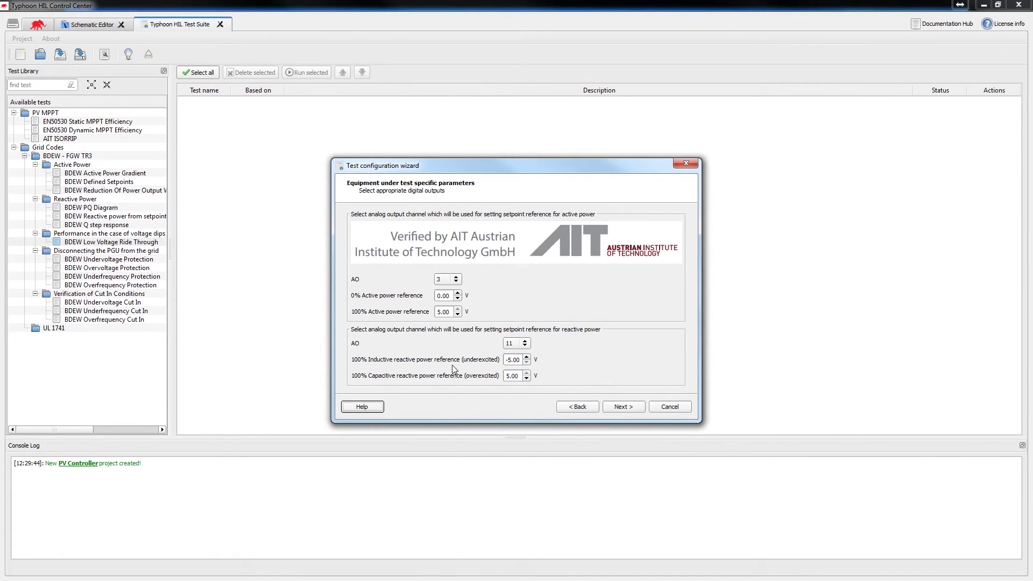
left_click(619, 407)
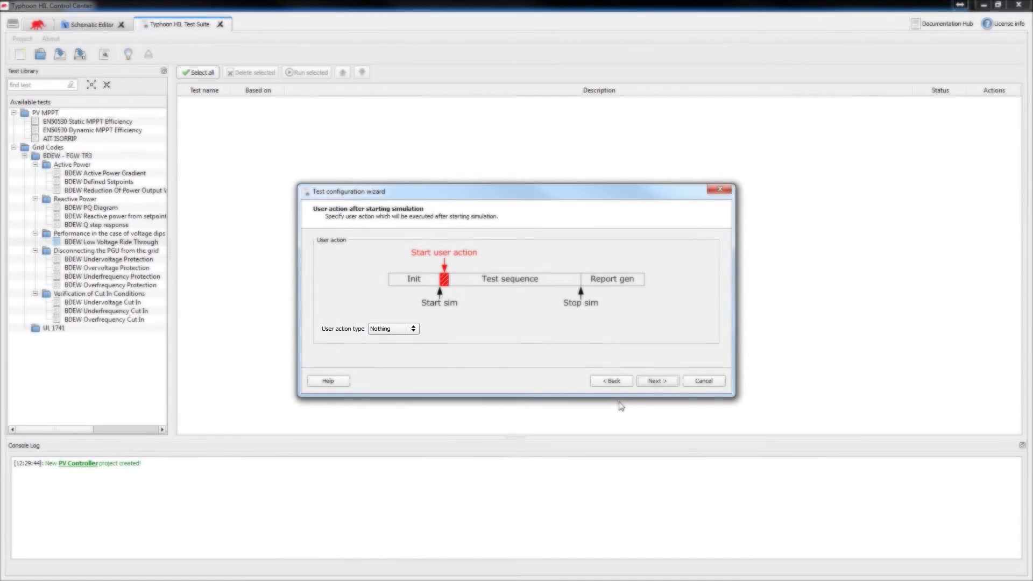
Leave both user actions as Nothing and generate the LVRT test into the project
left_click(666, 385)
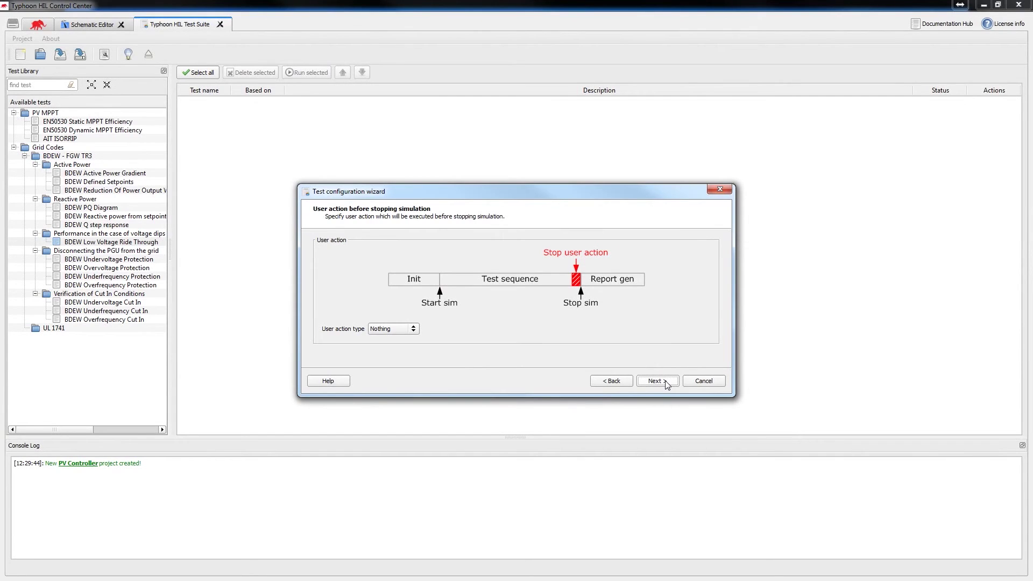
left_click(666, 385)
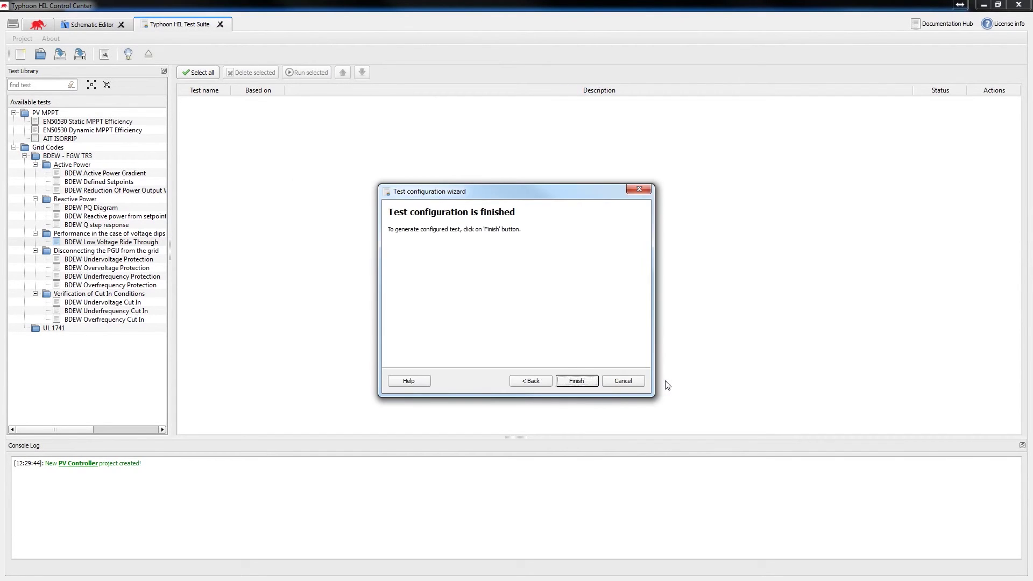
left_click(577, 381)
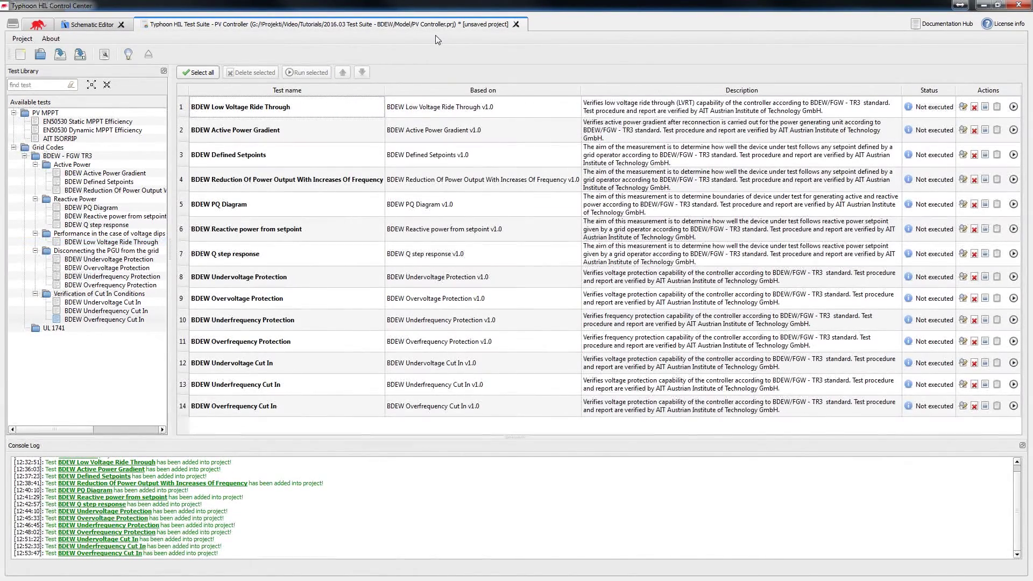
Select only BDEW Low Voltage Ride Through and run it
left_click(347, 106)
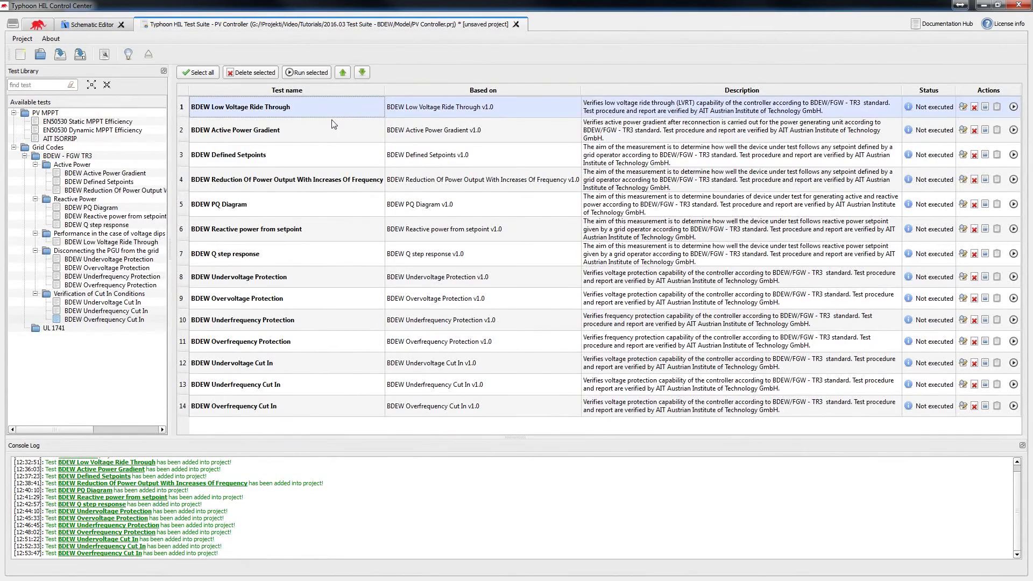
left_click(309, 161, "ctrl")
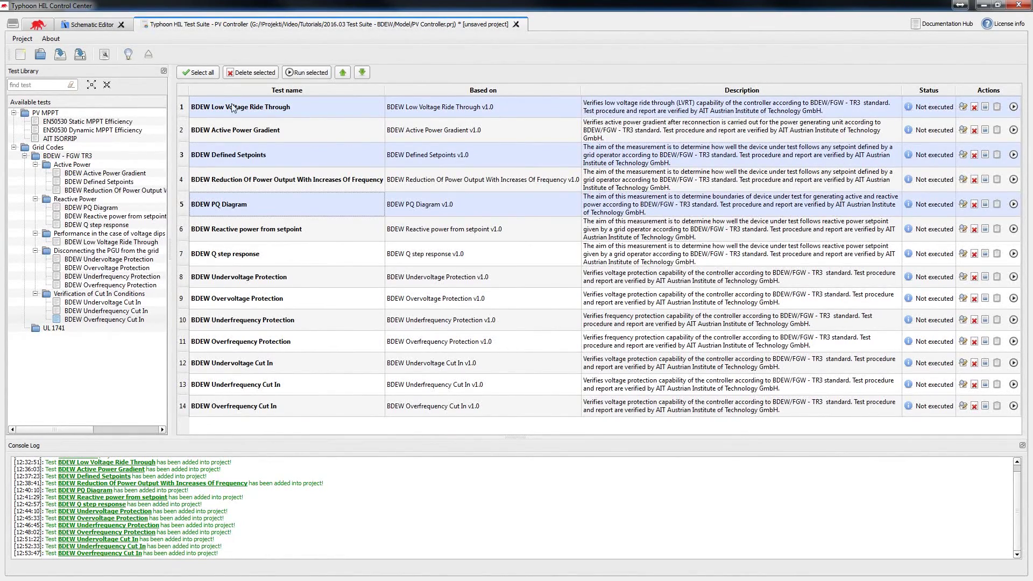
left_click(203, 74)
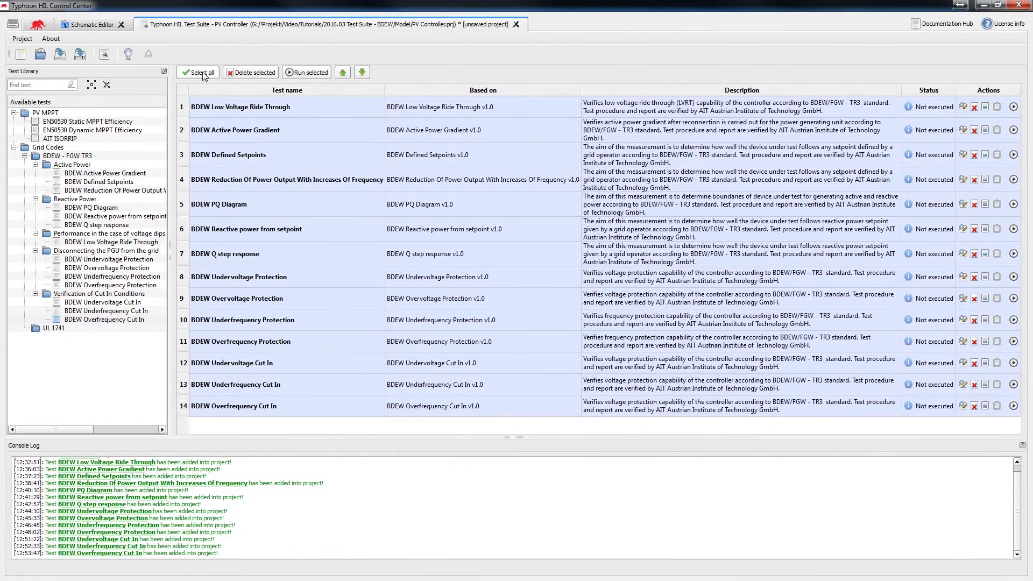
left_click(307, 114)
left_click(308, 73)
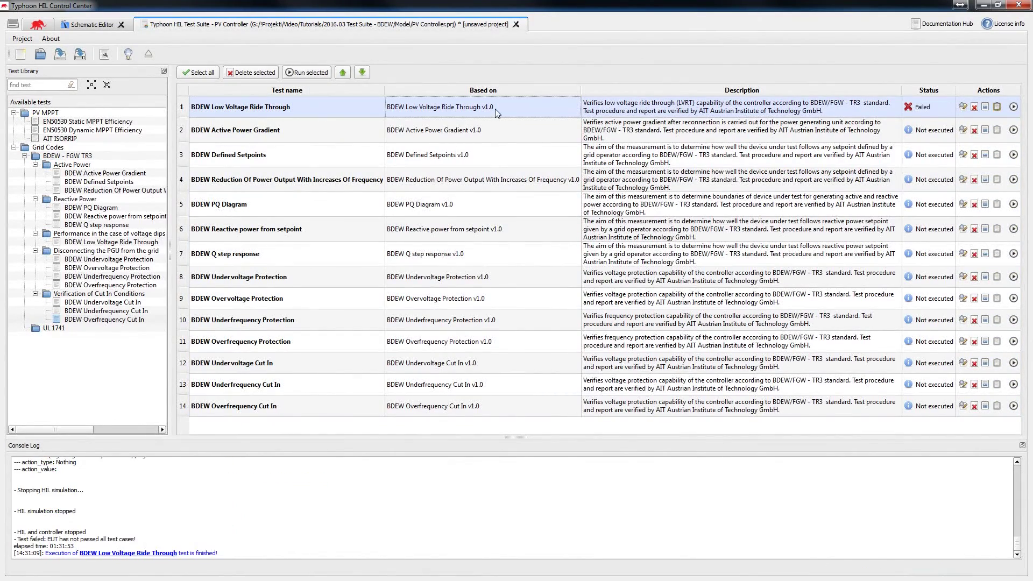
Open the LVRT test's content folder and open the ODT report in its report folder
right_click(495, 109)
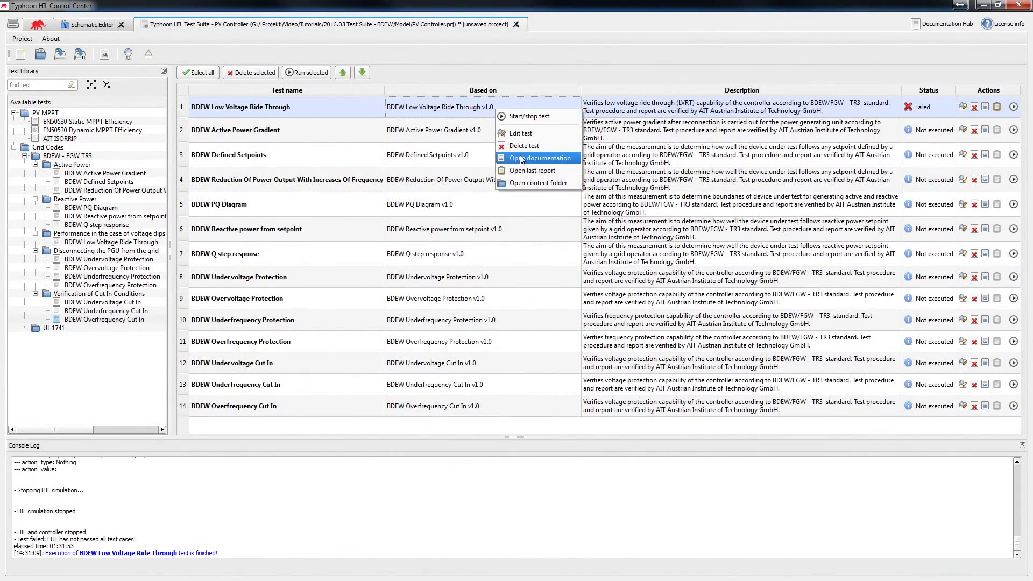
left_click(531, 186)
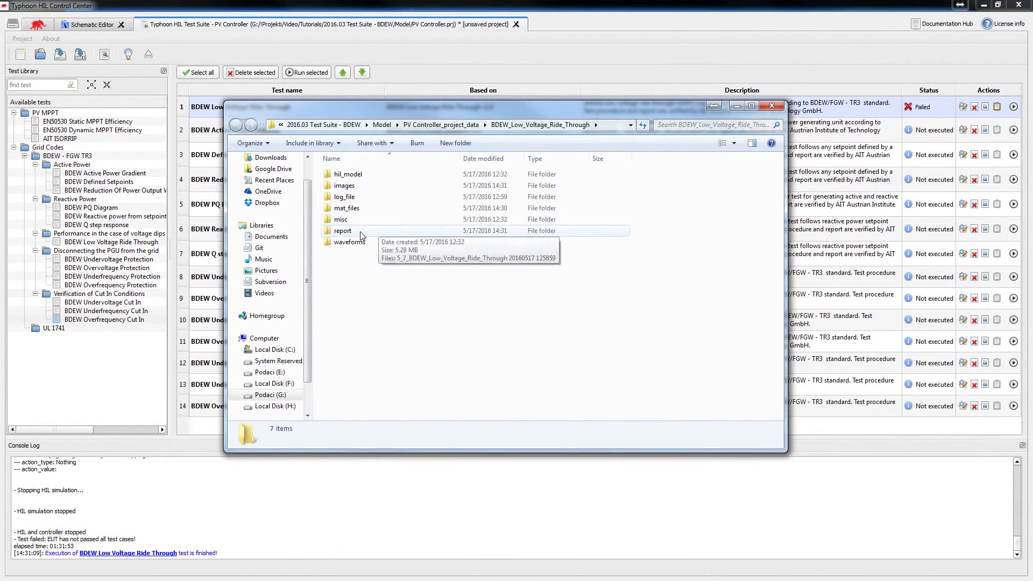
left_click(357, 232)
double_click(357, 233)
left_click(361, 175)
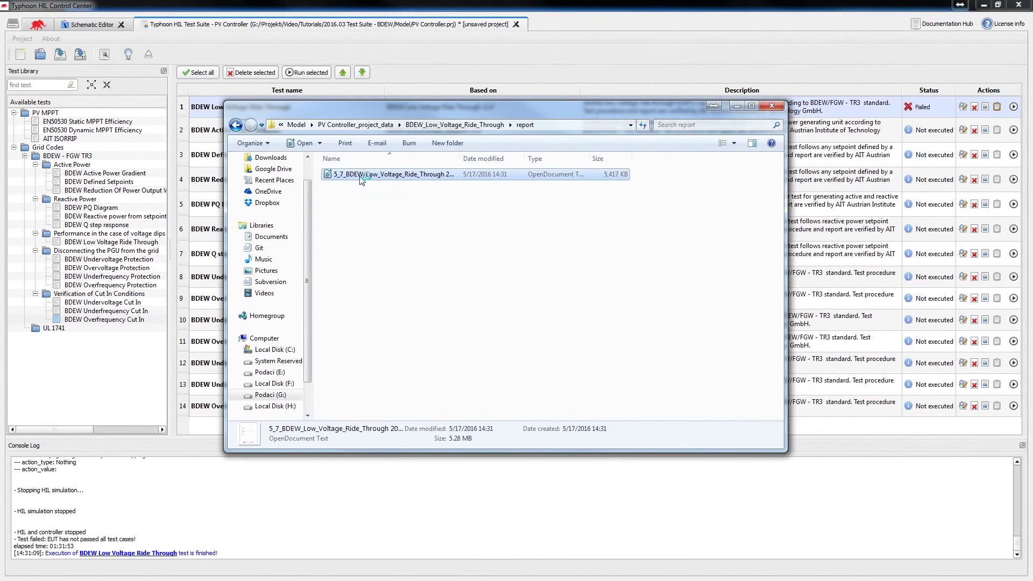
double_click(362, 176)
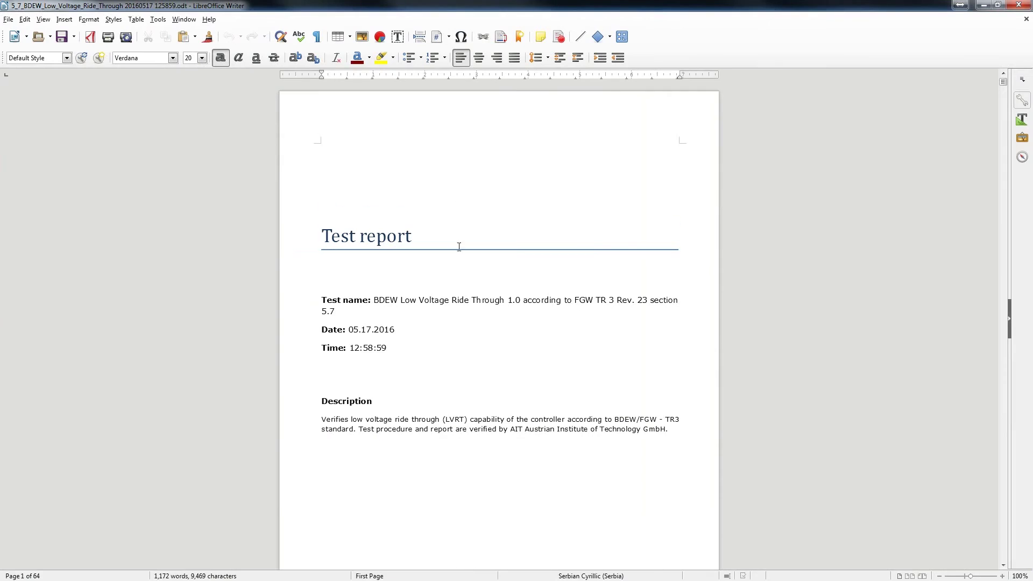
Scroll the LVRT report down to the short-circuit currents table and K-factor section
scroll(459, 247, "down", 20)
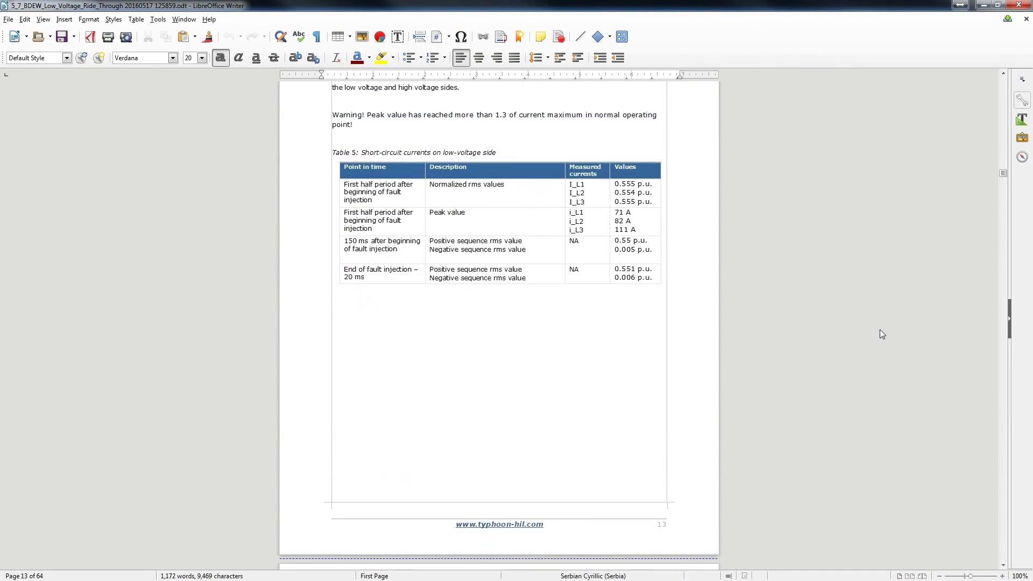
scroll(879, 329, "down", 15)
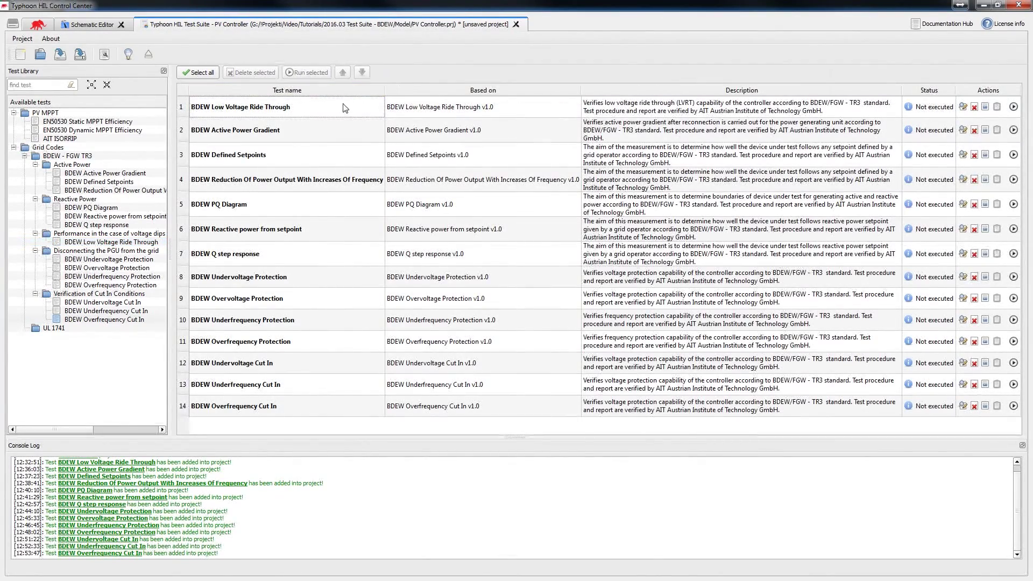
Select Low Voltage Ride Through, Defined Setpoints and PQ Diagram, then all 14 BDEW tests
left_click(344, 107)
left_click(308, 161, "ctrl")
left_click(304, 211, "ctrl")
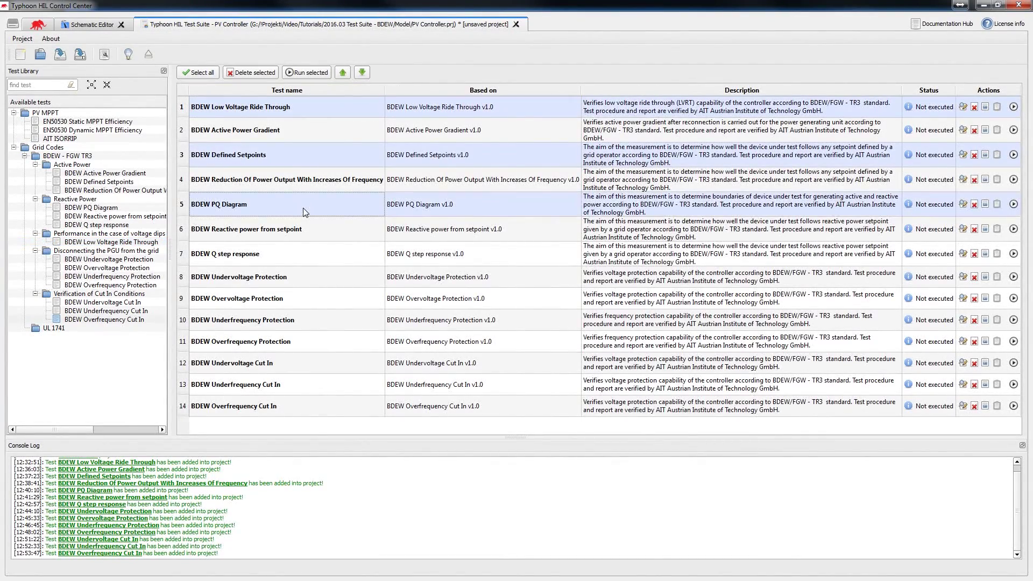
left_click(203, 73)
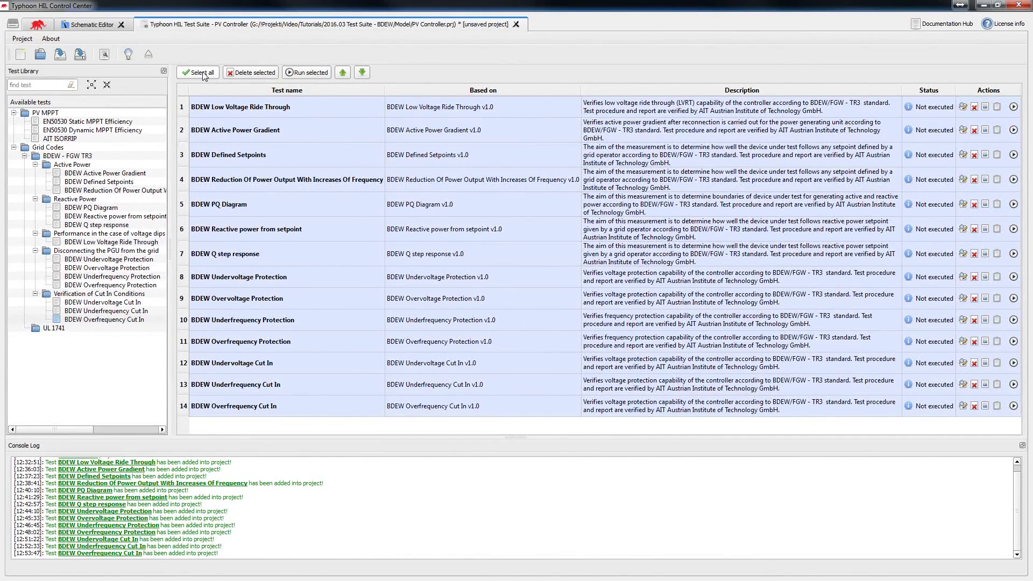